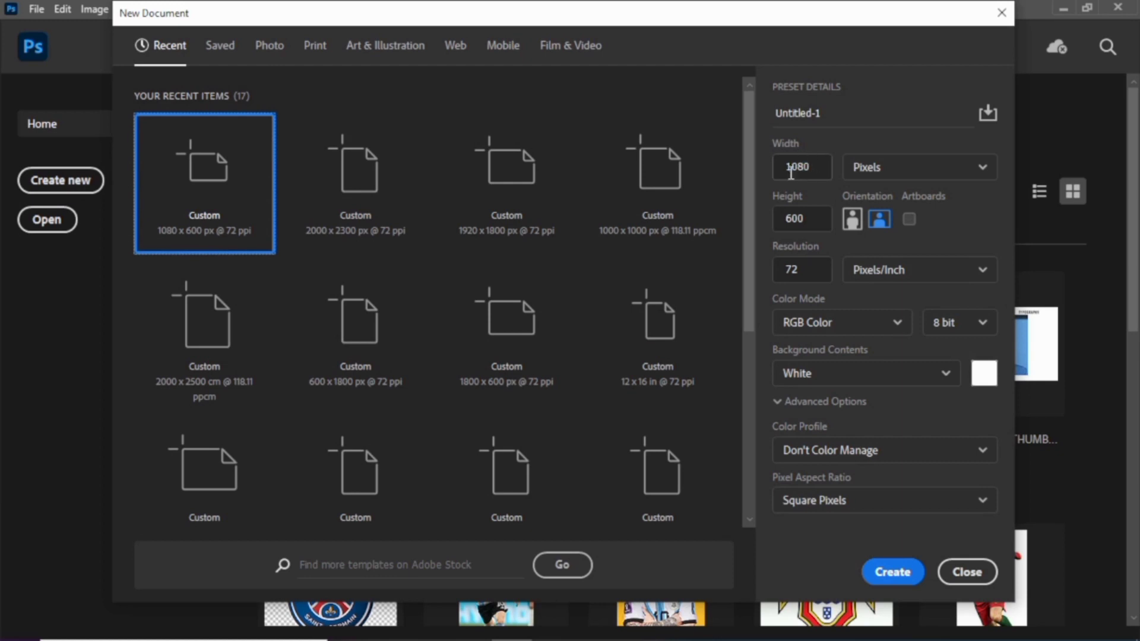
Create a new document of 1080 x 600 pixels at 72 pixels/inch with a white background
{"action": "left_click", "coordinate": [790, 168]}
{"action": "left_click", "coordinate": [811, 217]}
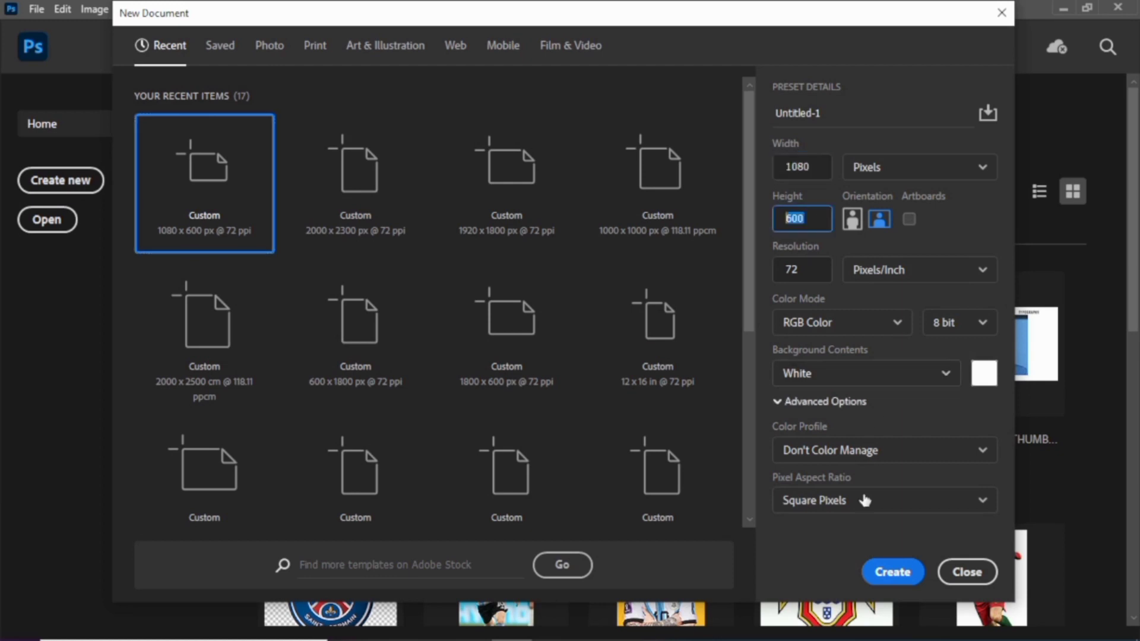
{"action": "left_click", "coordinate": [892, 572]}
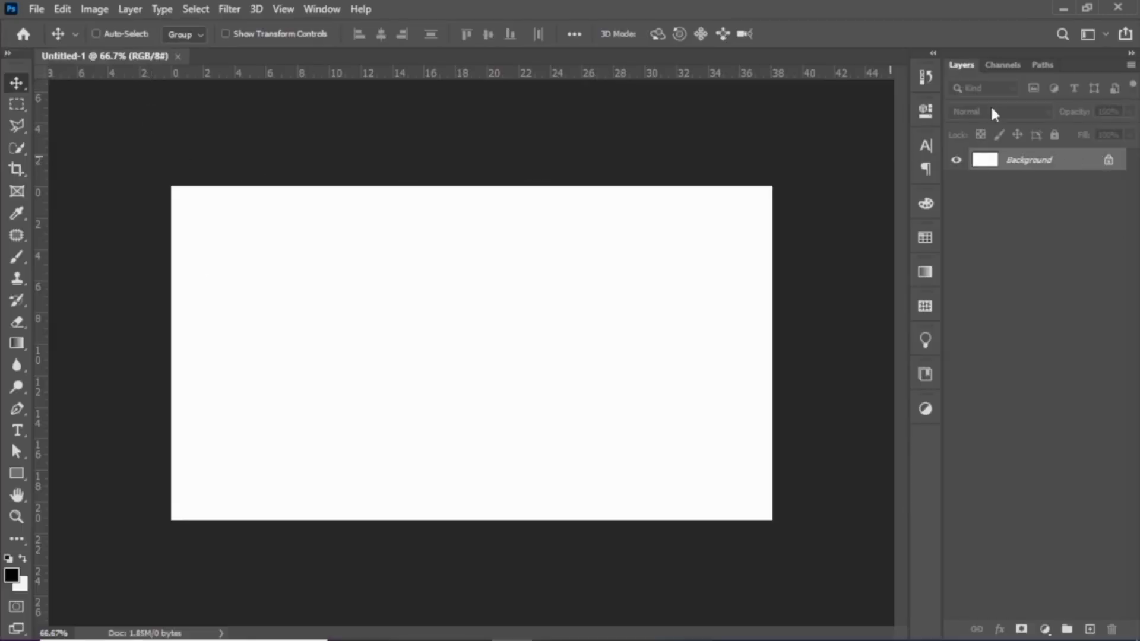
Place the black-and-white profile portrait image file into the document, fitted to the canvas height
{"action": "left_click", "coordinate": [1062, 8]}
{"action": "left_click_drag", "start_coordinate": [362, 116], "coordinate": [462, 356]}
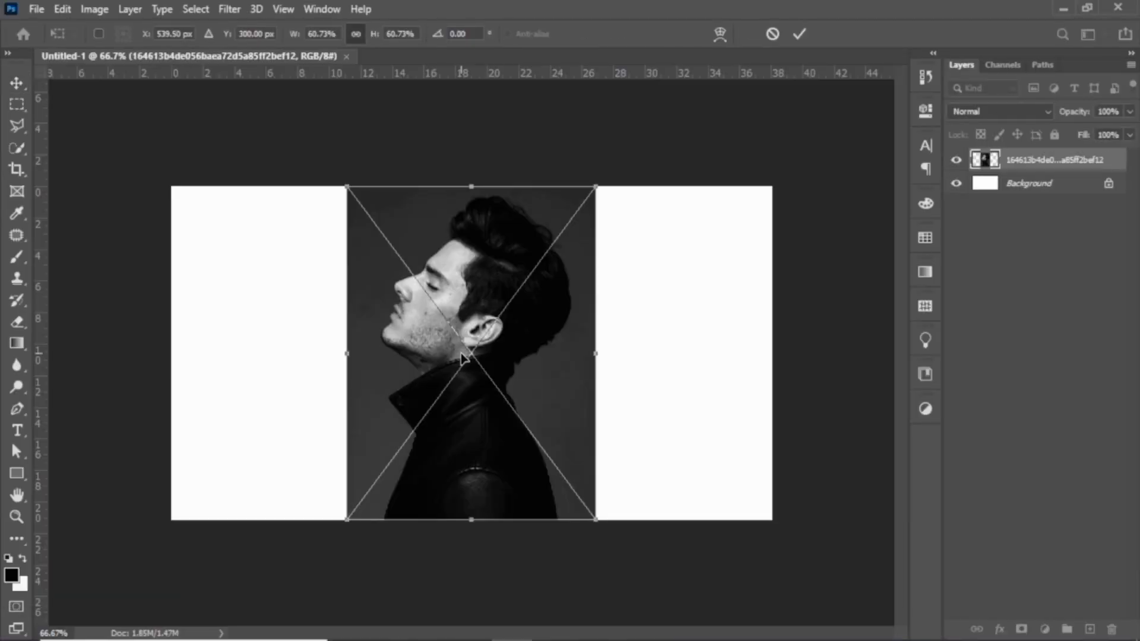
{"action": "key", "text": "Return"}
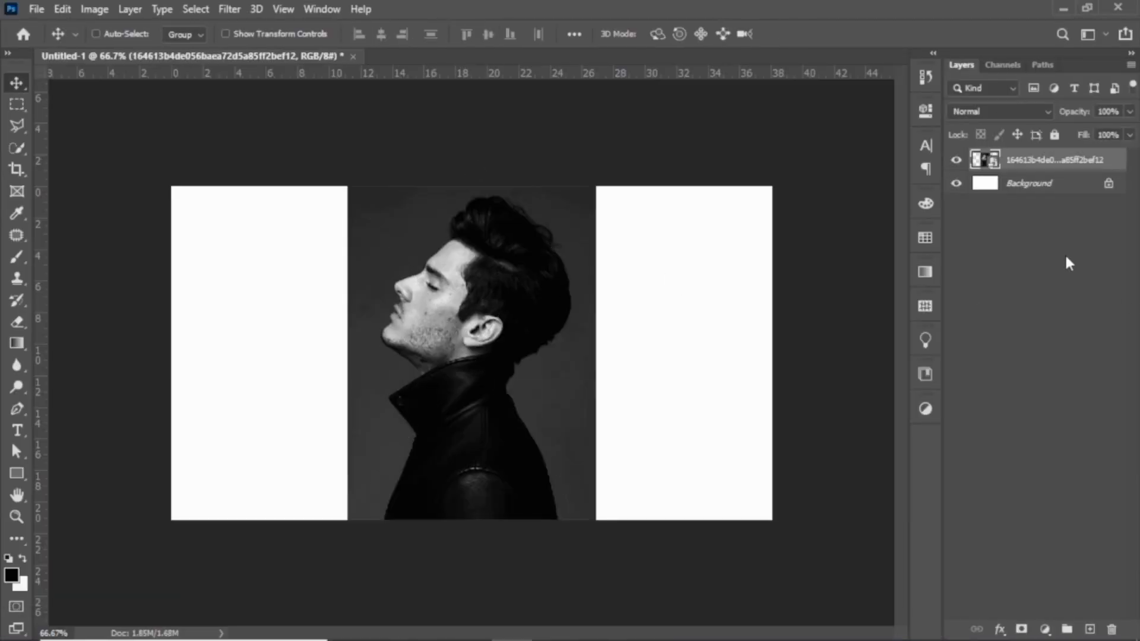
Select the portrait's subject automatically and add a layer mask that hides its dark backdrop
{"action": "left_click", "coordinate": [196, 9]}
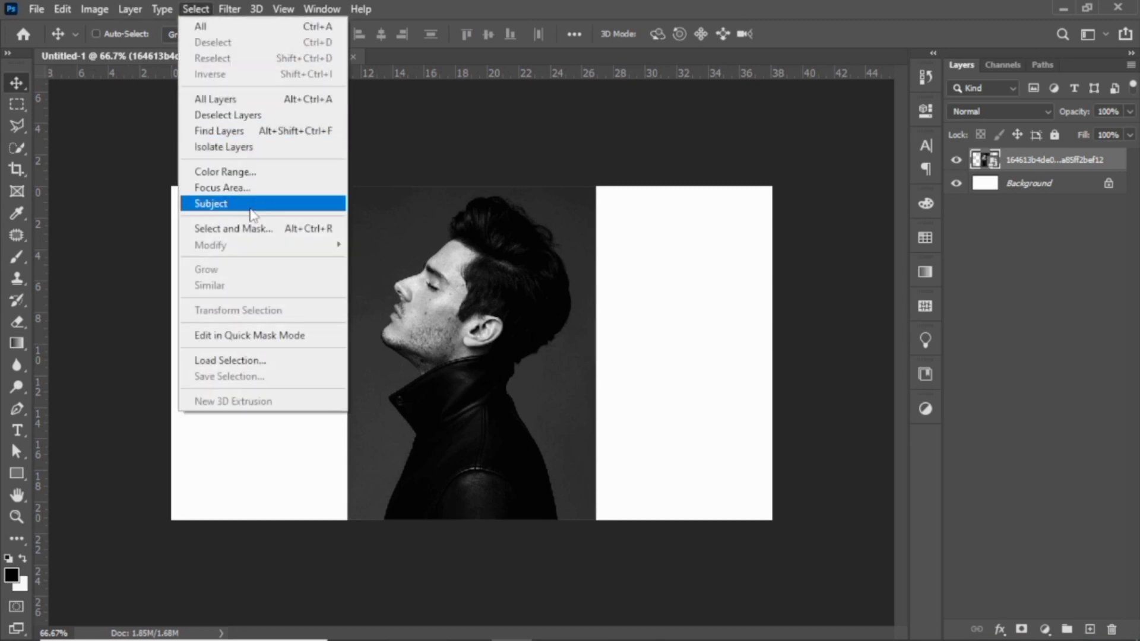
{"action": "left_click", "coordinate": [236, 204]}
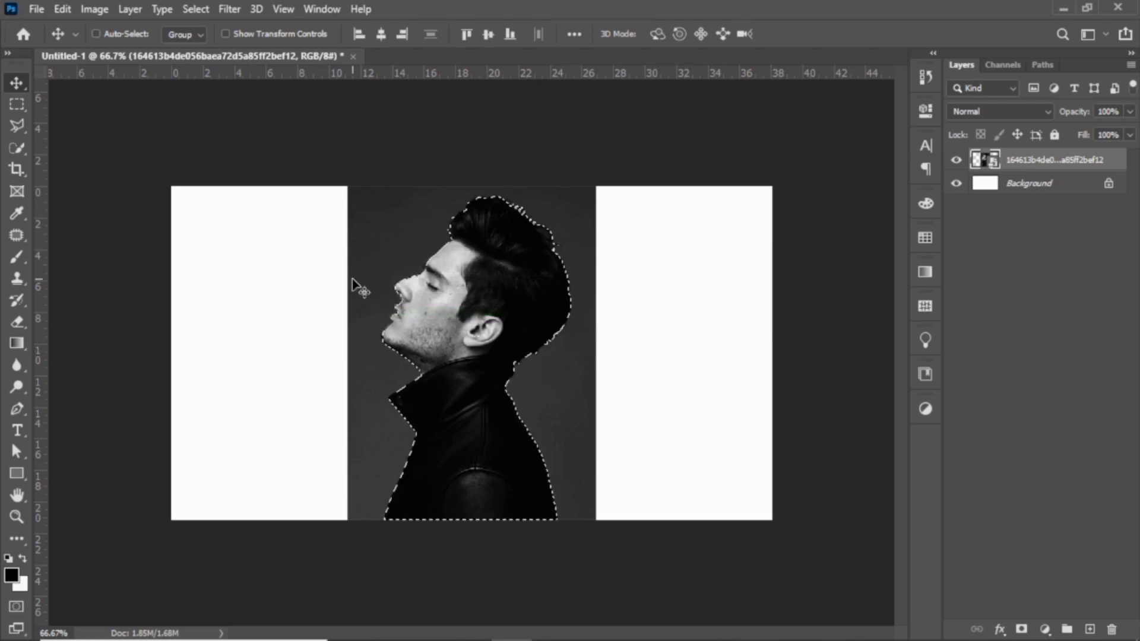
{"action": "left_click", "coordinate": [1021, 628]}
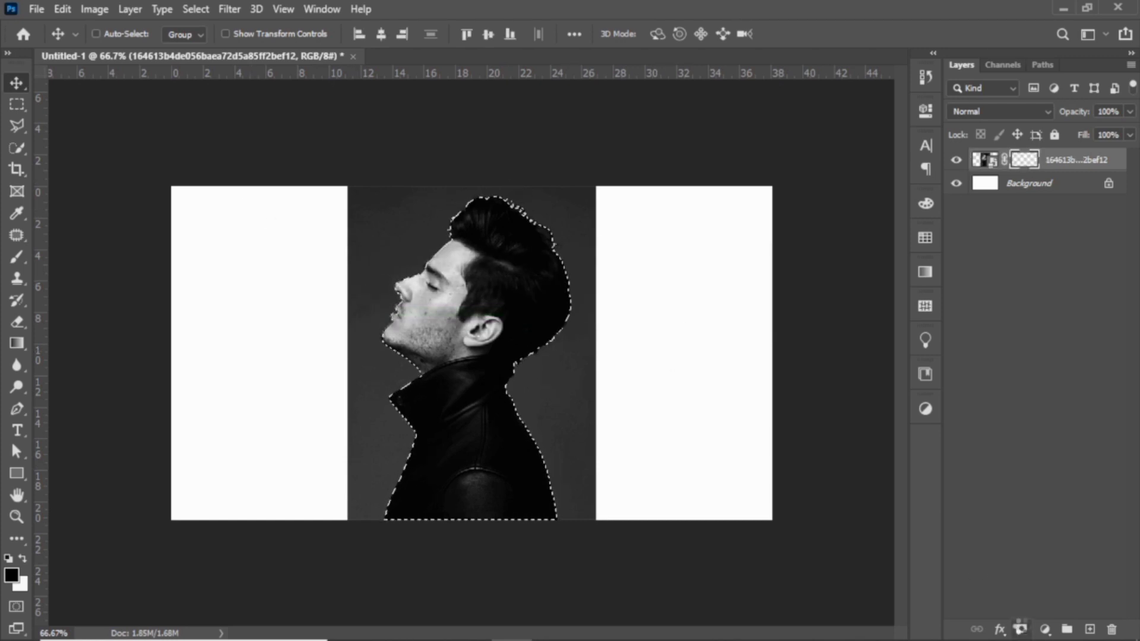
Add a grey #979595 Solid Color fill layer directly above the Background layer
{"action": "left_click", "coordinate": [1031, 186]}
{"action": "left_click", "coordinate": [1044, 628]}
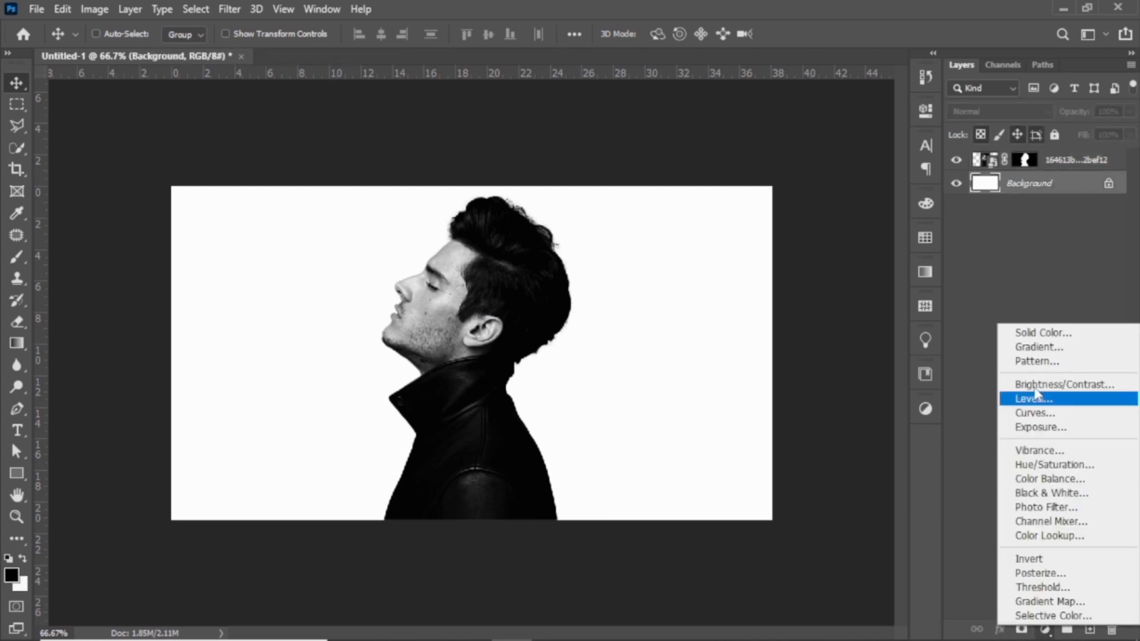
{"action": "left_click", "coordinate": [1042, 332]}
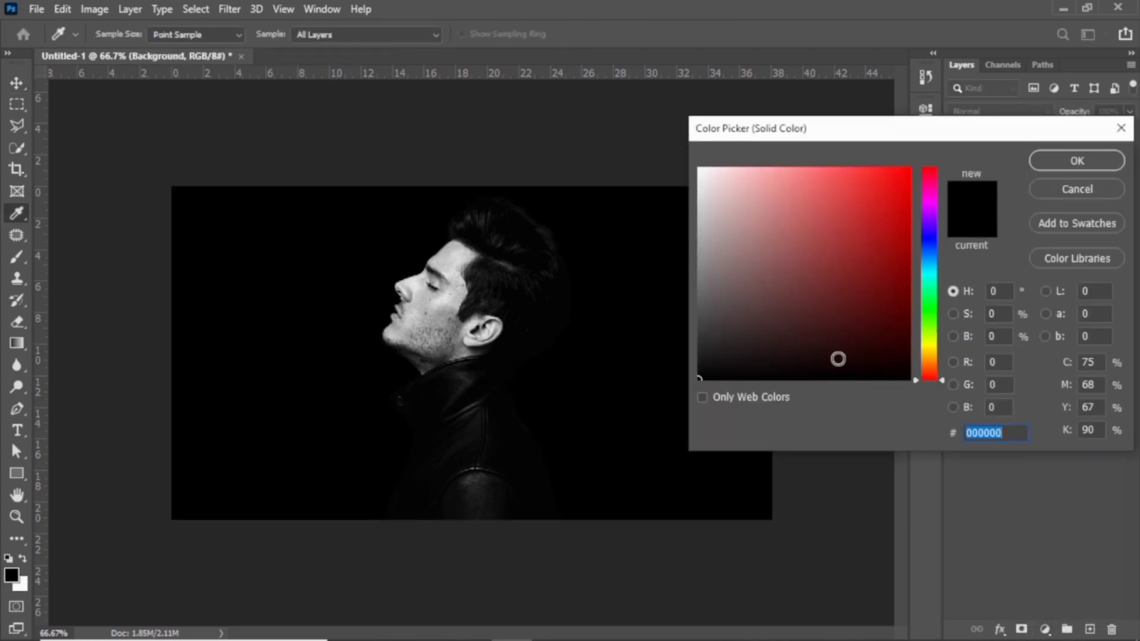
{"action": "left_click", "coordinate": [700, 243]}
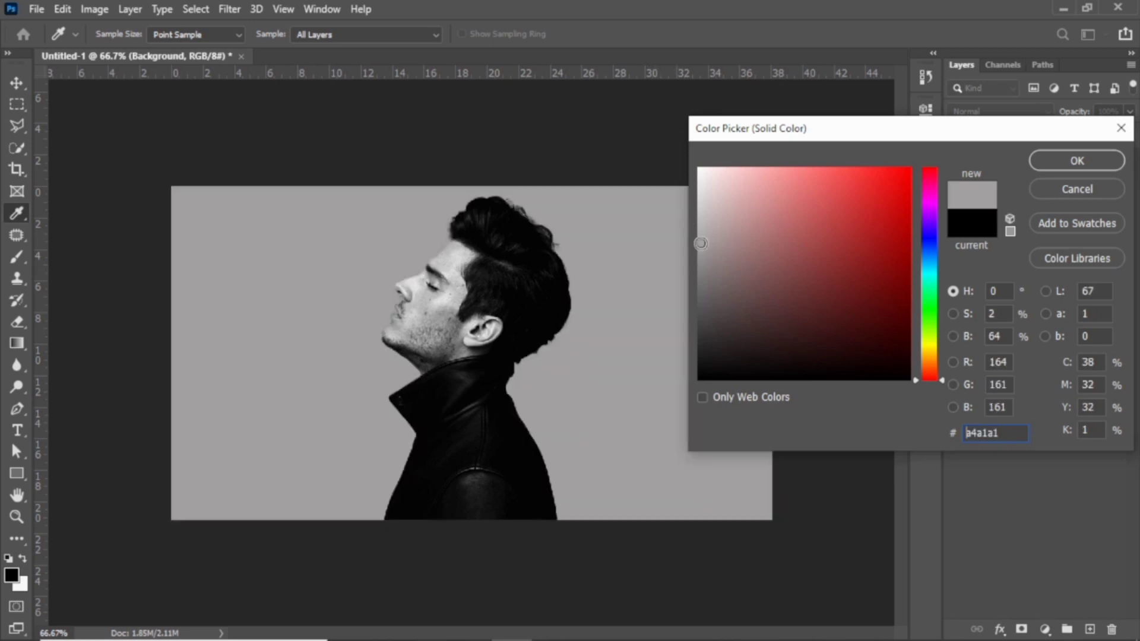
{"action": "left_click_drag", "start_coordinate": [700, 244], "coordinate": [701, 254]}
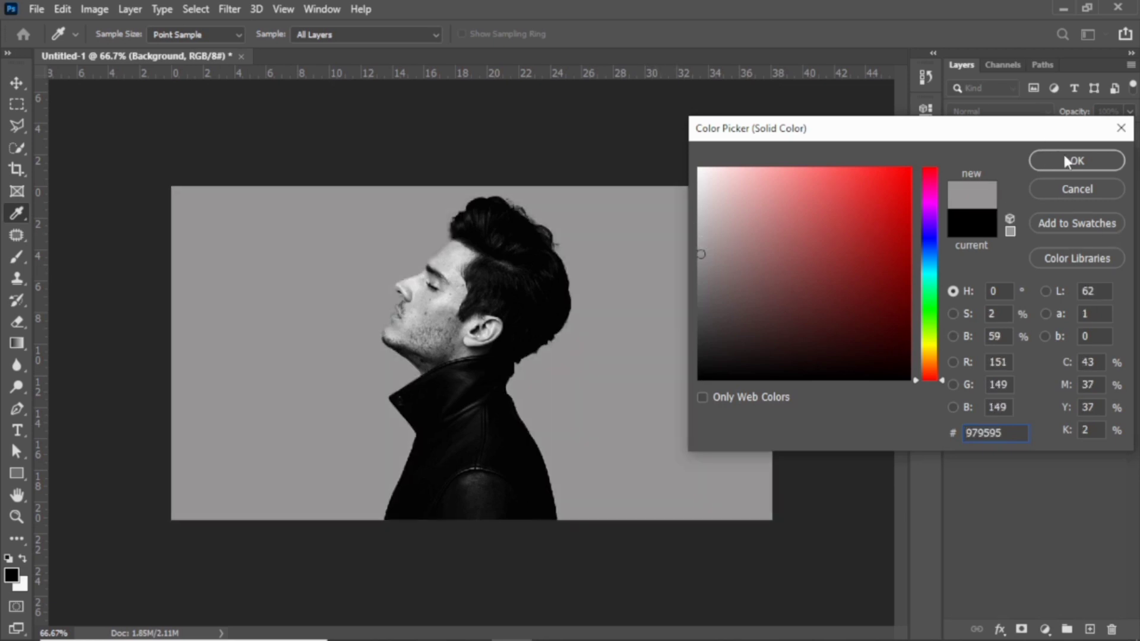
{"action": "left_click", "coordinate": [1066, 162]}
Place the forest photo above the portrait layer and scale it to about 85% so it covers the man's figure
{"action": "left_click", "coordinate": [1068, 159]}
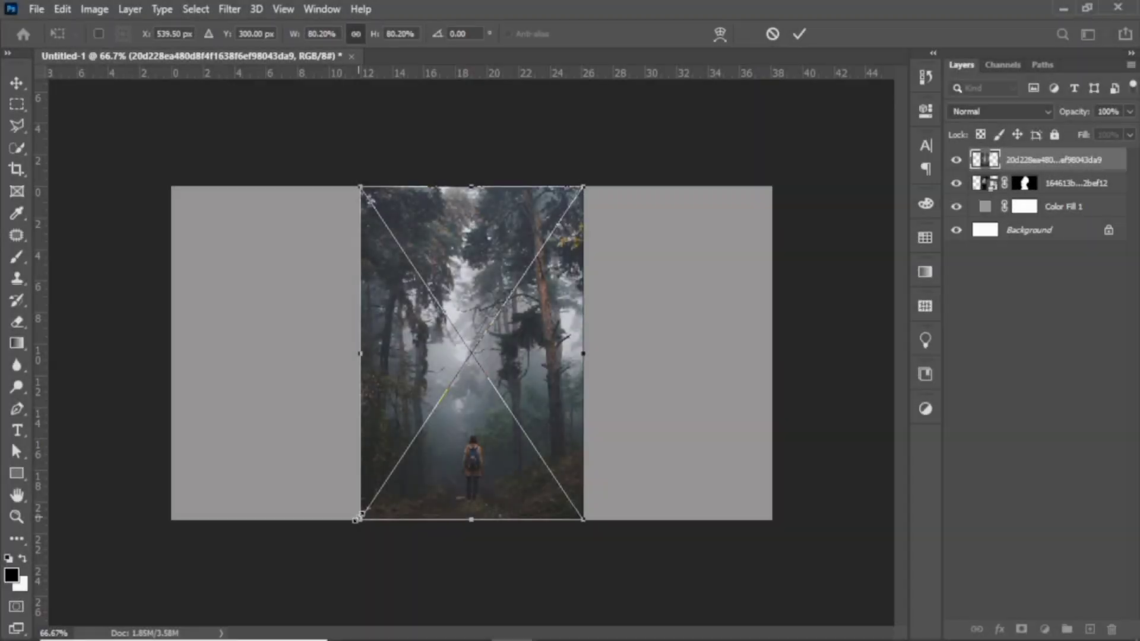
{"action": "left_click_drag", "start_coordinate": [356, 518], "coordinate": [347, 539]}
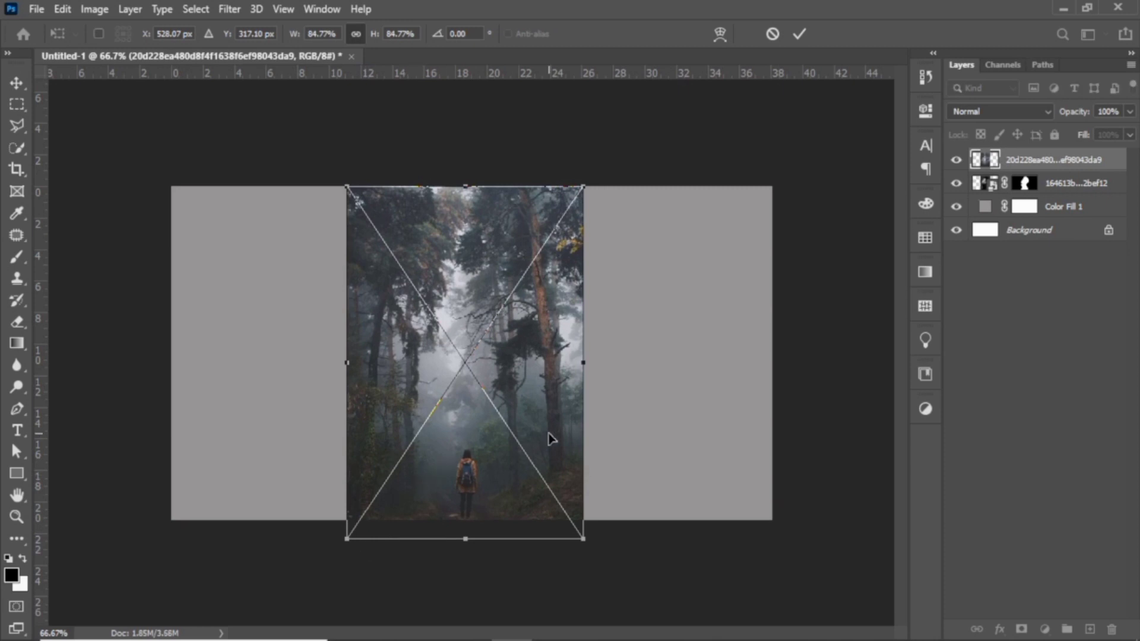
{"action": "key", "text": "Return"}
Set the forest layer's blend mode to Lighten and clip it to the portrait layer
{"action": "left_click", "coordinate": [1009, 111]}
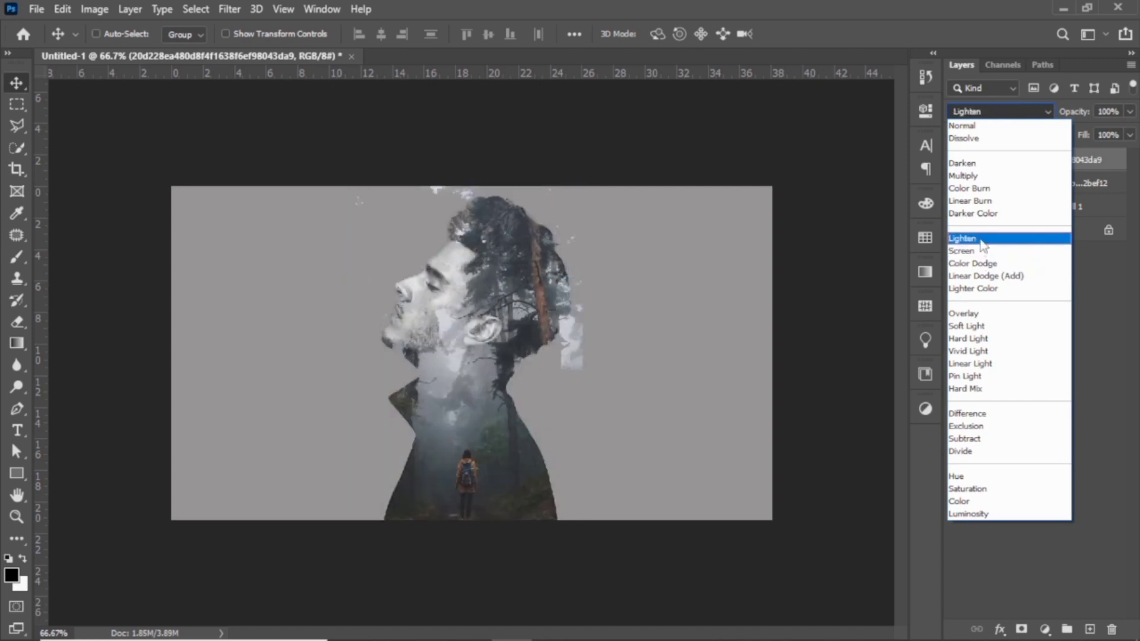
{"action": "left_click", "coordinate": [981, 239]}
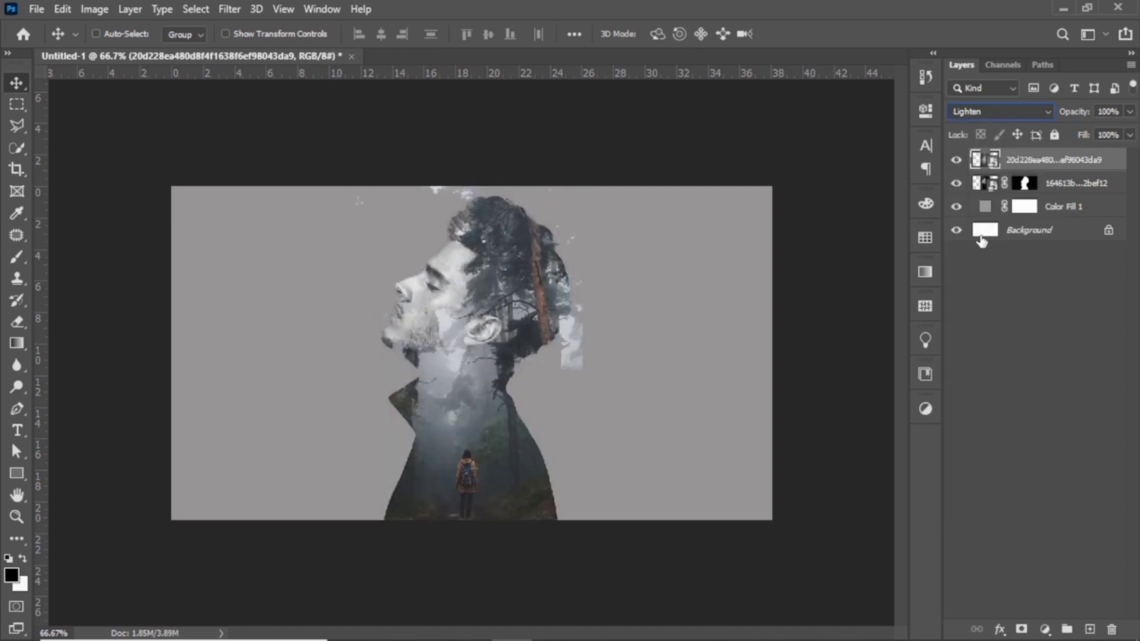
{"action": "left_click_drag", "start_coordinate": [1055, 161], "coordinate": [1054, 169]}
{"action": "left_click", "coordinate": [1054, 169], "text": "alt"}
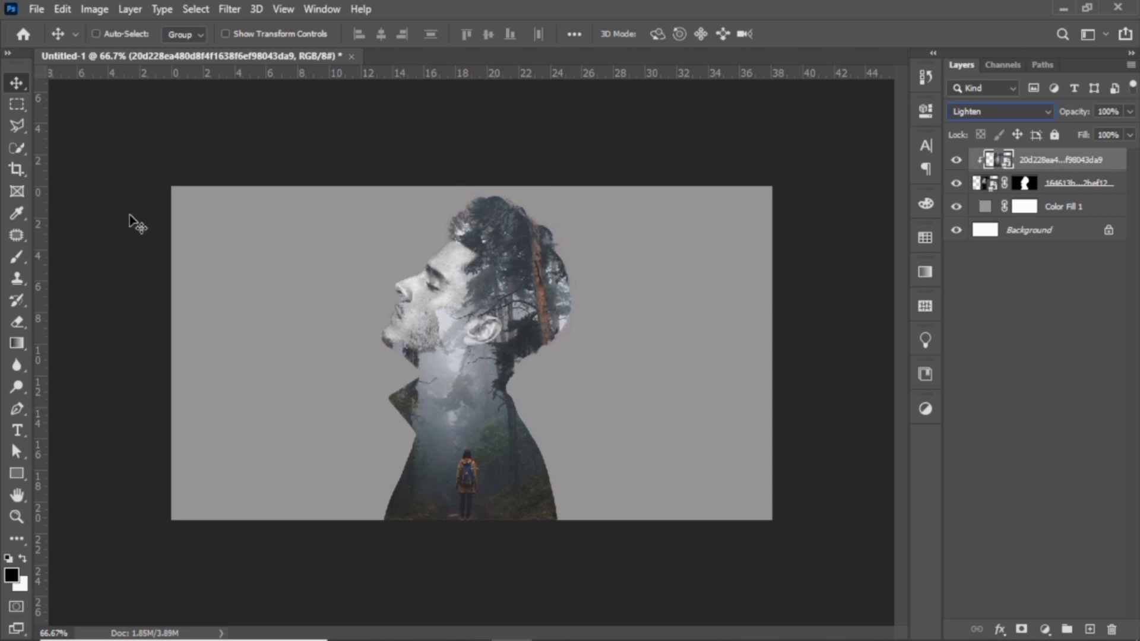
Choose the Brush Tool and add a white layer mask to the forest layer
{"action": "left_click", "coordinate": [16, 257]}
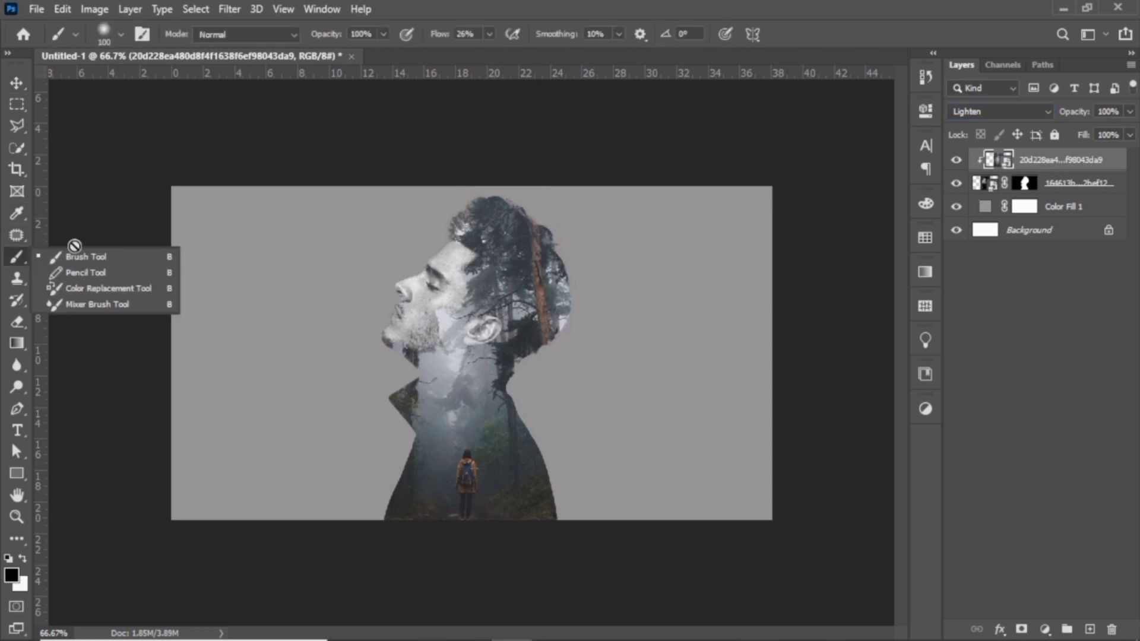
{"action": "left_click", "coordinate": [87, 255]}
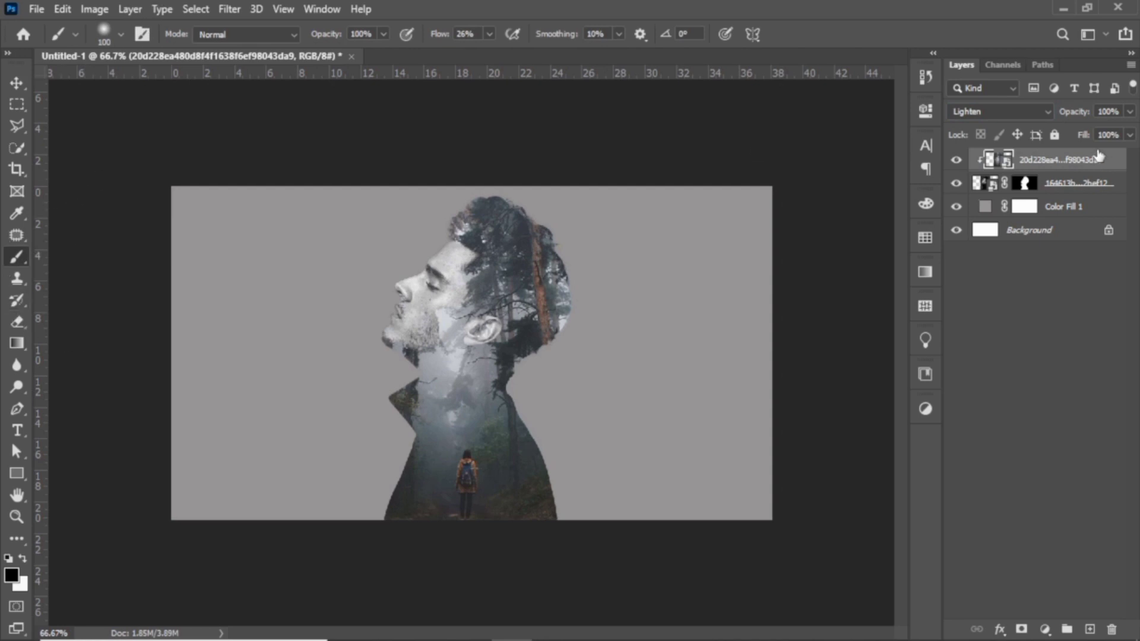
{"action": "left_click", "coordinate": [1020, 628]}
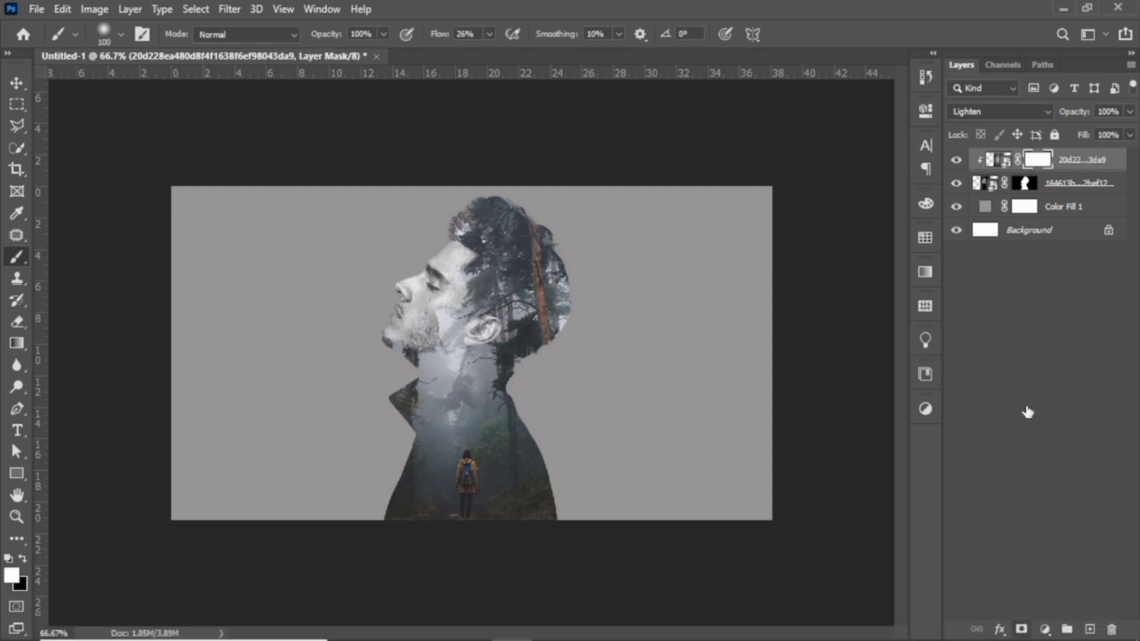
Review the brush preset and opacity, and set the brush flow to 51%
{"action": "left_click", "coordinate": [121, 34]}
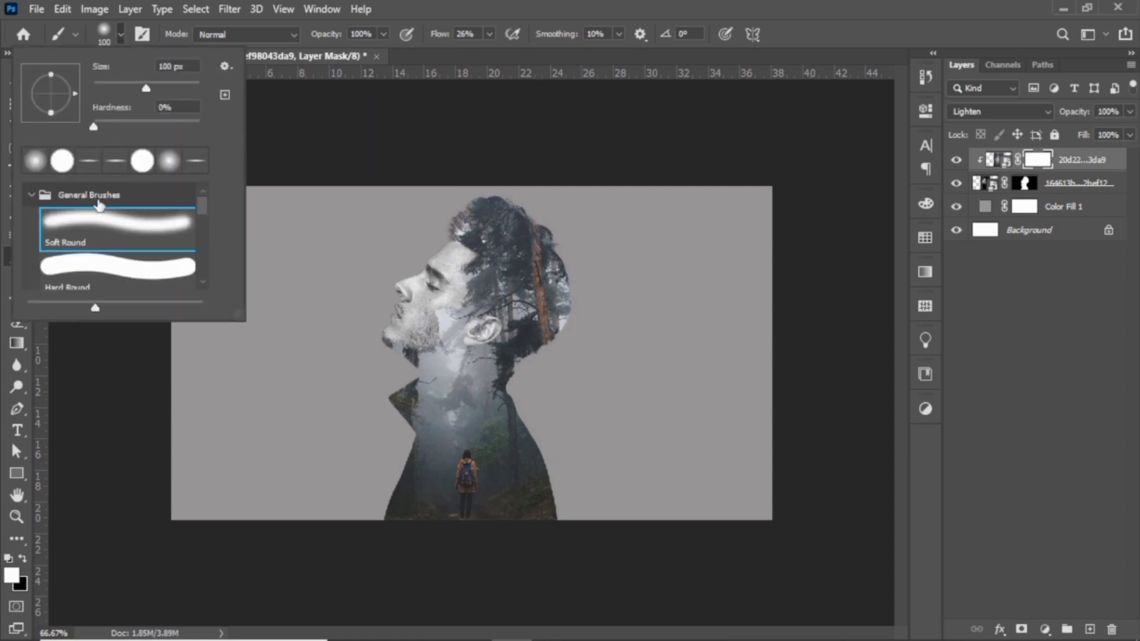
{"action": "left_click", "coordinate": [362, 33]}
{"action": "left_click", "coordinate": [363, 34]}
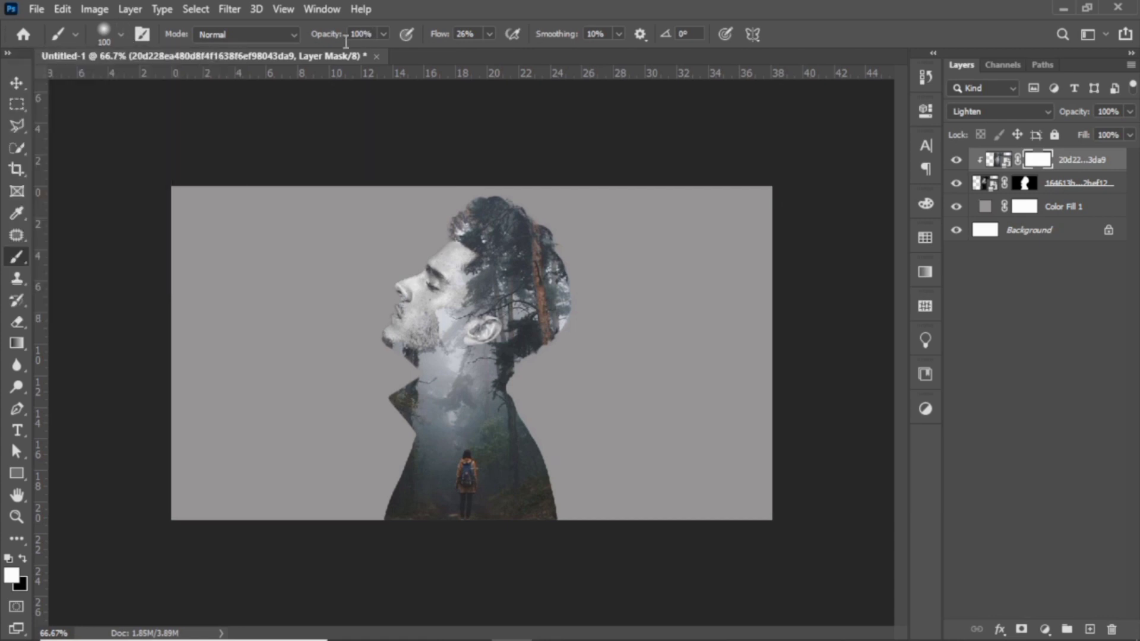
{"action": "left_click", "coordinate": [489, 33]}
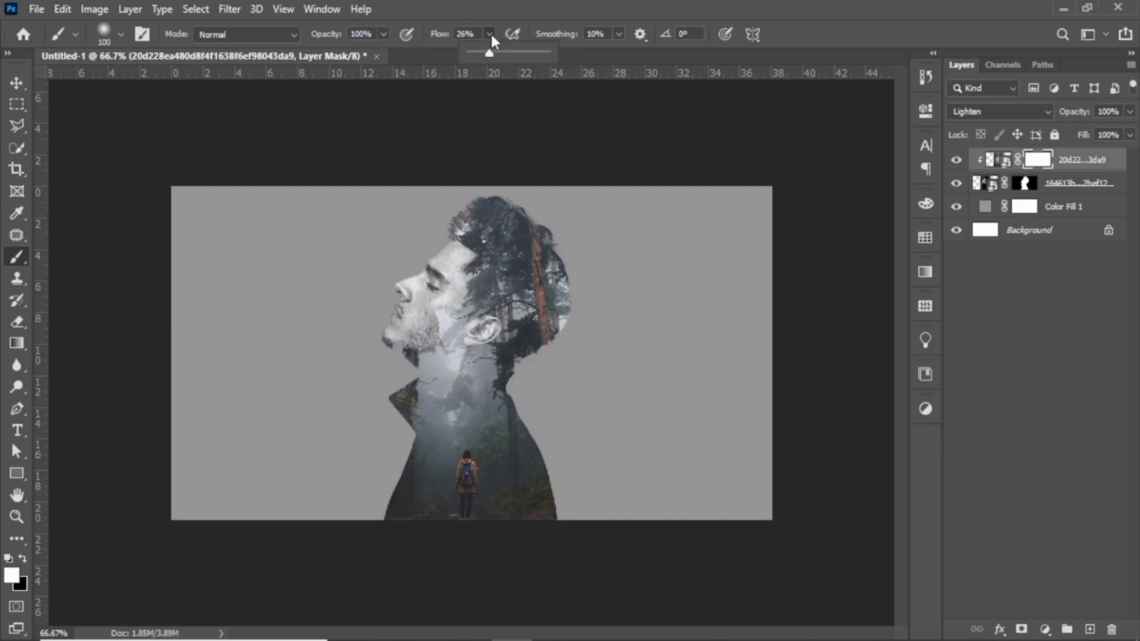
{"action": "left_click", "coordinate": [489, 27]}
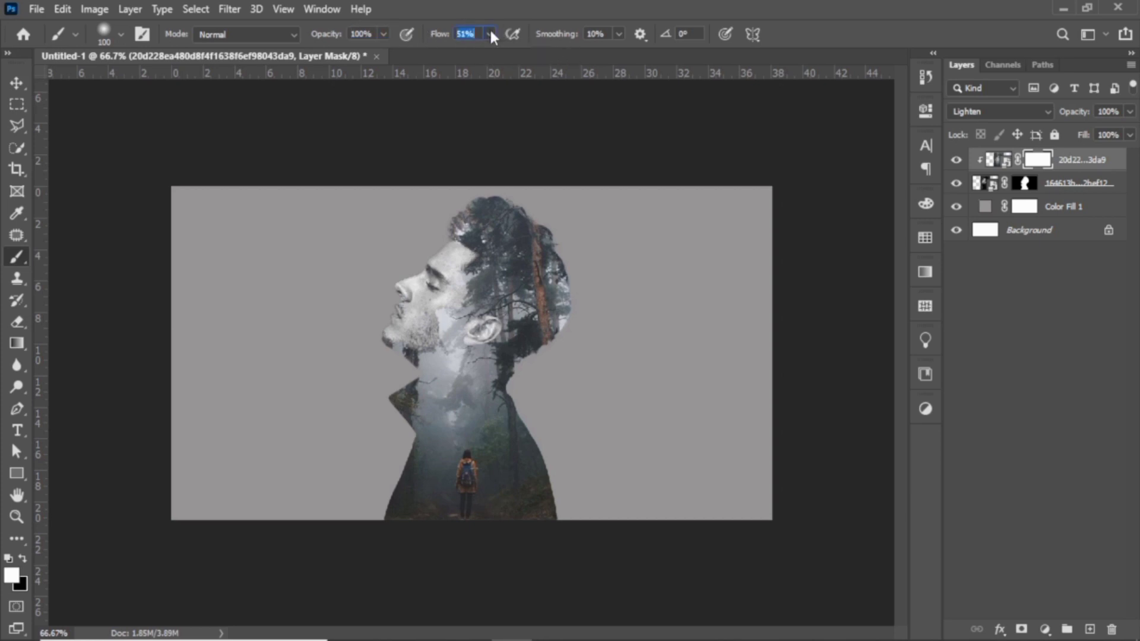
Paint the forest layer's mask black over the face, collar and jacket edges, and white around the hiker at the jacket's lower edge
{"action": "key", "text": "x"}
{"action": "mouse_move", "coordinate": [388, 518]}
{"action": "left_mouse_down"}
{"action": "mouse_move", "coordinate": [519, 532]}
{"action": "mouse_move", "coordinate": [375, 521]}
{"action": "mouse_move", "coordinate": [673, 538]}
{"action": "left_mouse_up"}
{"action": "mouse_move", "coordinate": [407, 287]}
{"action": "left_mouse_down"}
{"action": "mouse_move", "coordinate": [374, 349]}
{"action": "mouse_move", "coordinate": [392, 298]}
{"action": "mouse_move", "coordinate": [385, 307]}
{"action": "mouse_move", "coordinate": [419, 264]}
{"action": "mouse_move", "coordinate": [392, 300]}
{"action": "mouse_move", "coordinate": [403, 272]}
{"action": "left_mouse_up"}
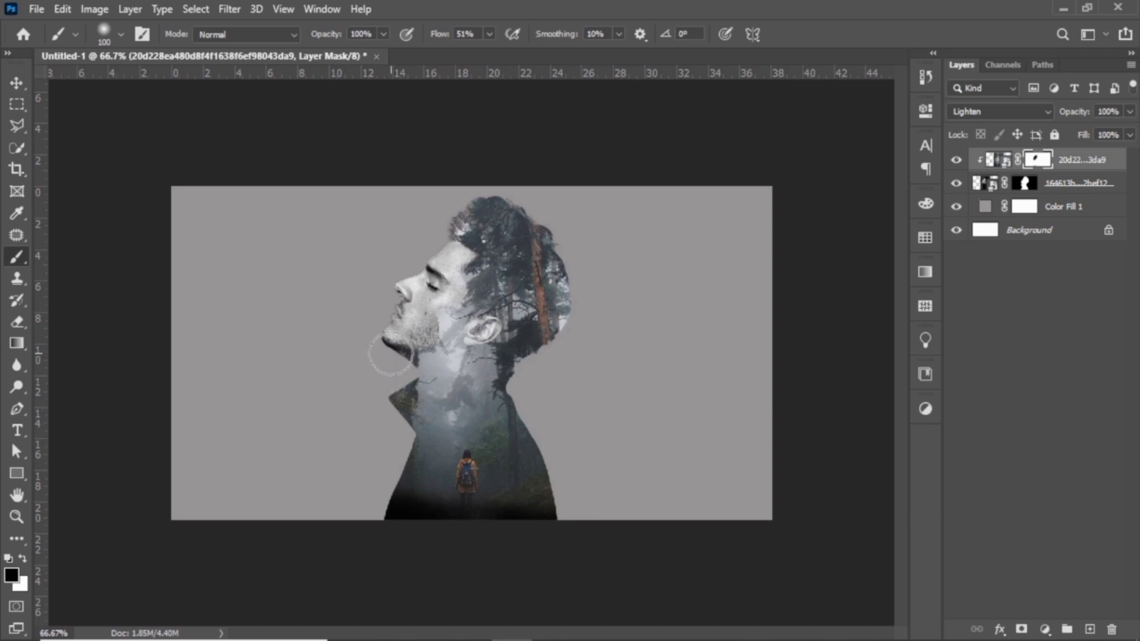
{"action": "left_click_drag", "start_coordinate": [373, 409], "coordinate": [376, 401]}
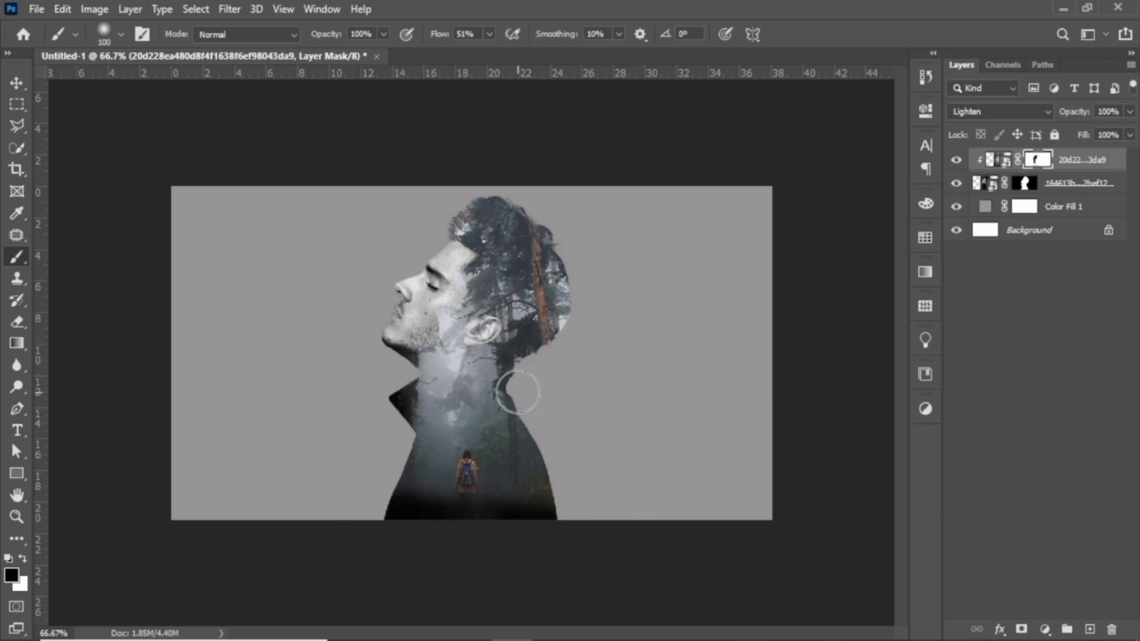
{"action": "mouse_move", "coordinate": [526, 386]}
{"action": "left_mouse_down"}
{"action": "mouse_move", "coordinate": [572, 474]}
{"action": "mouse_move", "coordinate": [545, 436]}
{"action": "mouse_move", "coordinate": [562, 471]}
{"action": "left_mouse_up"}
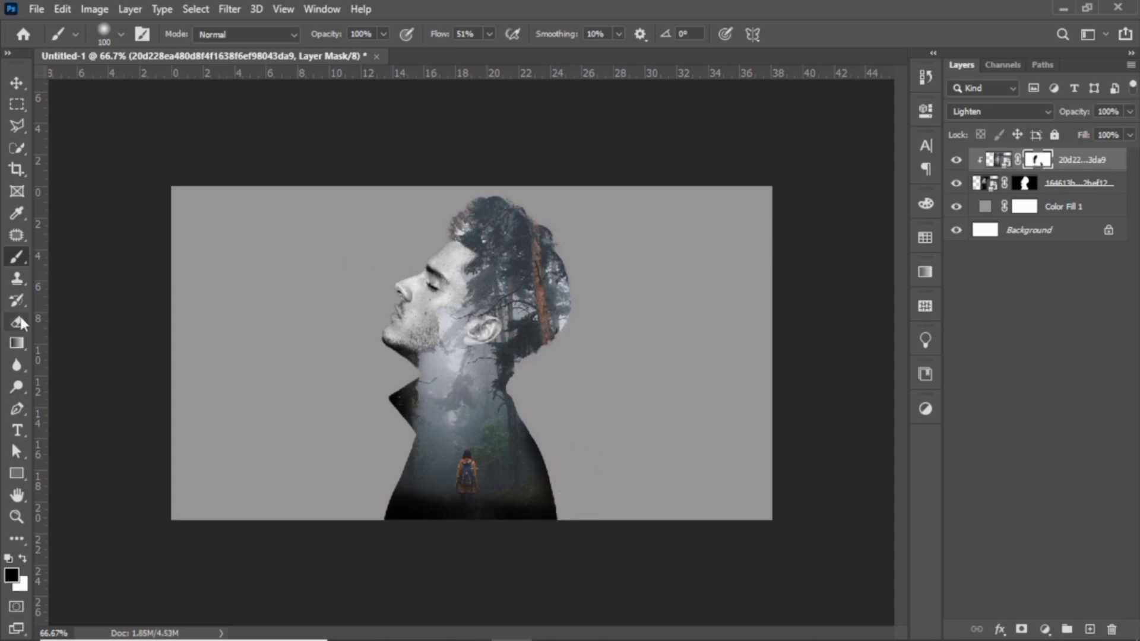
{"action": "left_click", "coordinate": [22, 559]}
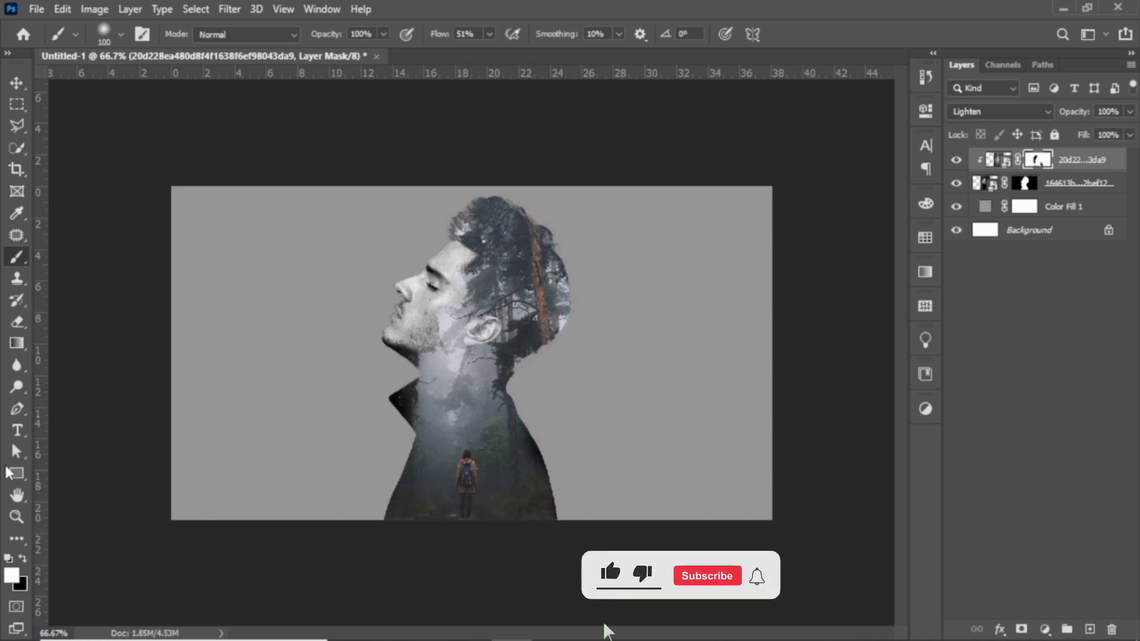
{"action": "left_click", "coordinate": [23, 559]}
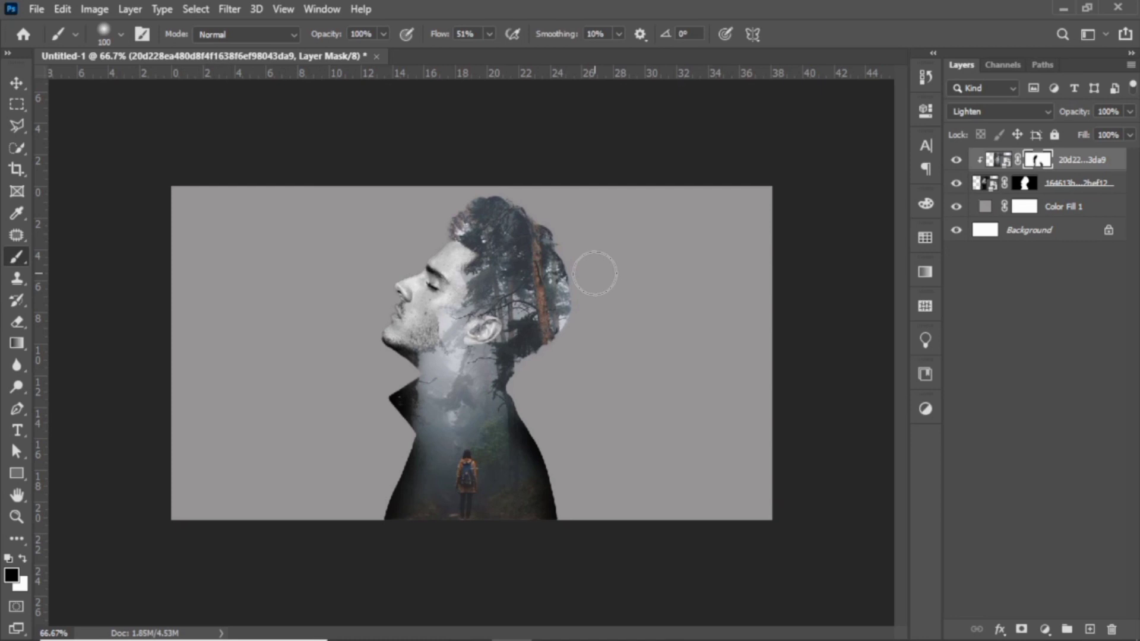
Change the Color Fill 1 layer behind the portrait to a lighter, warmer grey
{"action": "left_click", "coordinate": [1025, 207]}
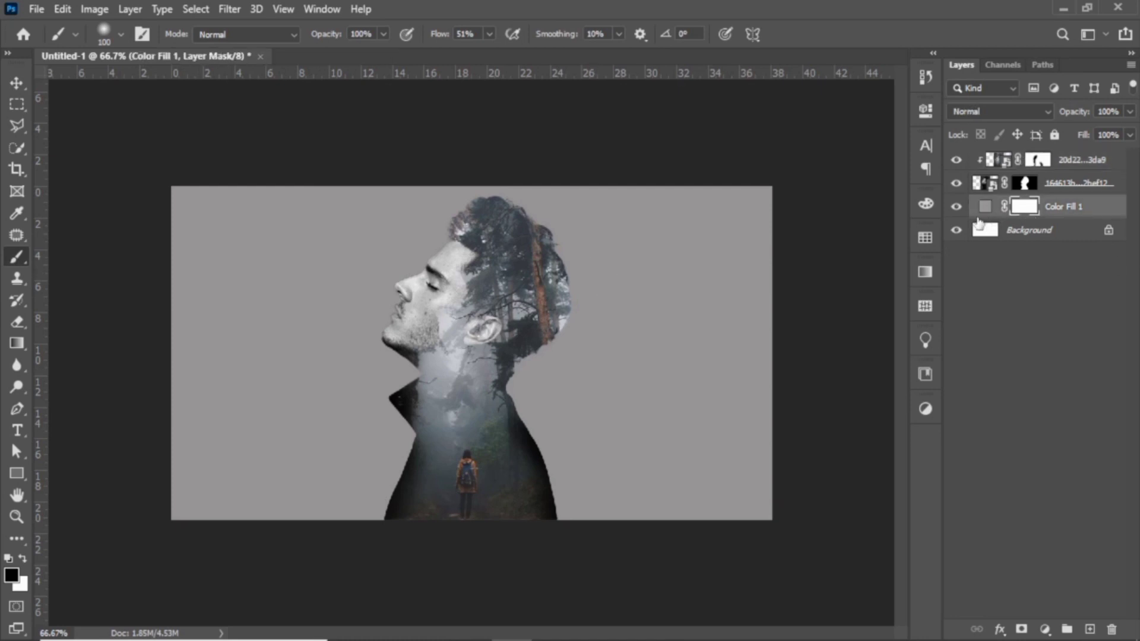
{"action": "key", "text": "ctrl+z"}
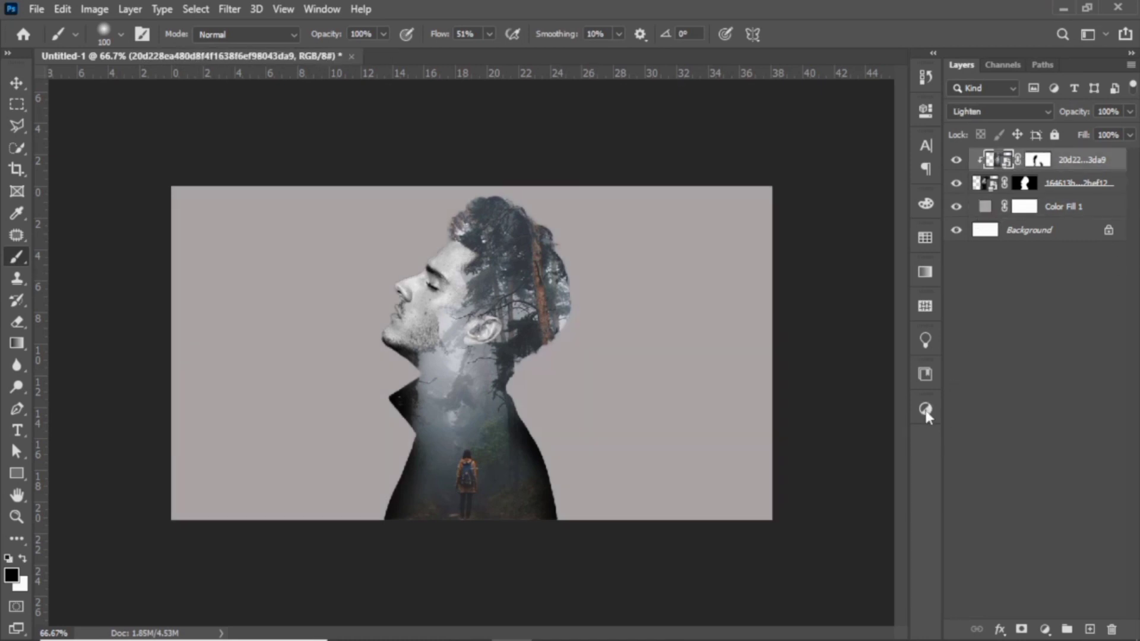
Add a Levels adjustment clipped to the forest layer with input levels 21, 0.73 and 244
{"action": "left_click", "coordinate": [925, 410]}
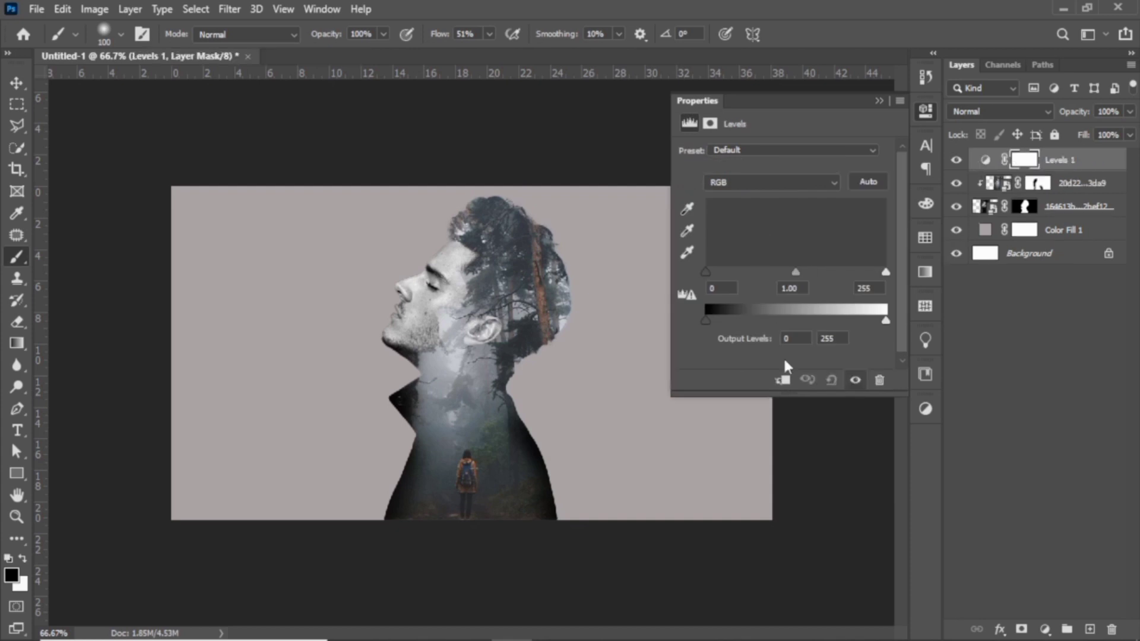
{"action": "left_click", "coordinate": [783, 381]}
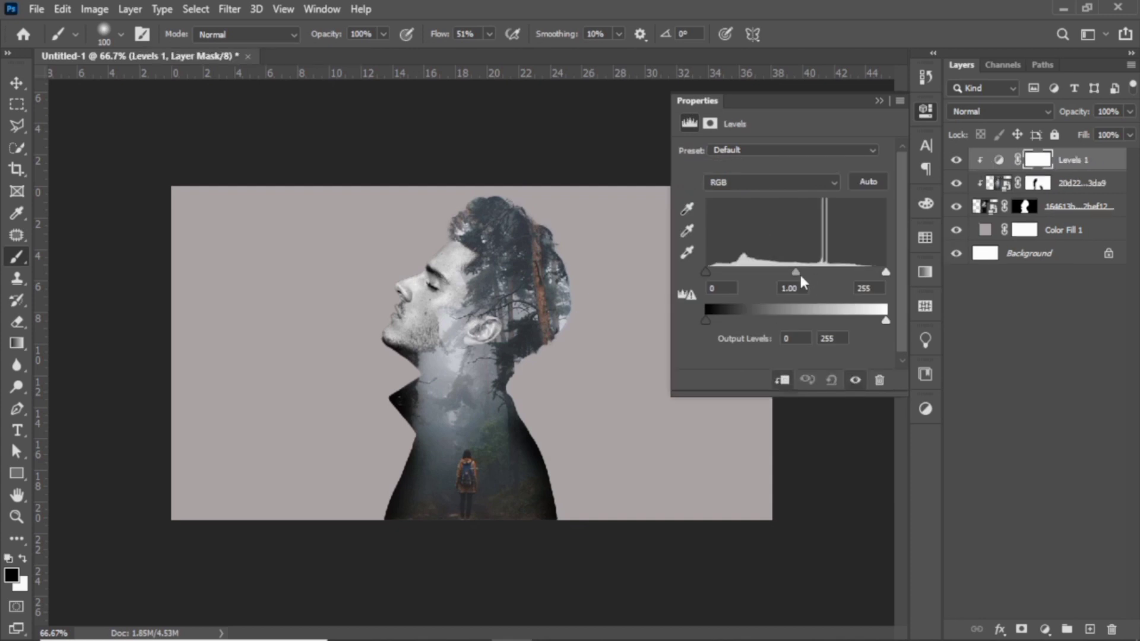
{"action": "left_click_drag", "start_coordinate": [800, 275], "coordinate": [814, 299]}
{"action": "mouse_move", "coordinate": [886, 275]}
{"action": "left_mouse_down"}
{"action": "mouse_move", "coordinate": [843, 274]}
{"action": "mouse_move", "coordinate": [879, 276]}
{"action": "left_mouse_up"}
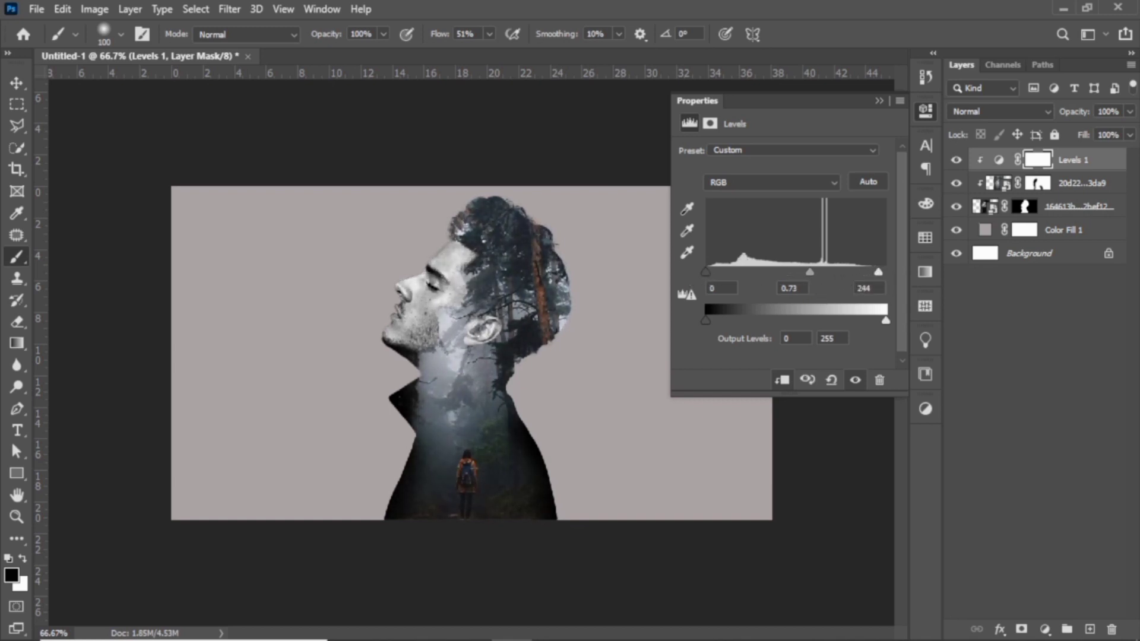
{"action": "left_click_drag", "start_coordinate": [708, 272], "coordinate": [721, 285]}
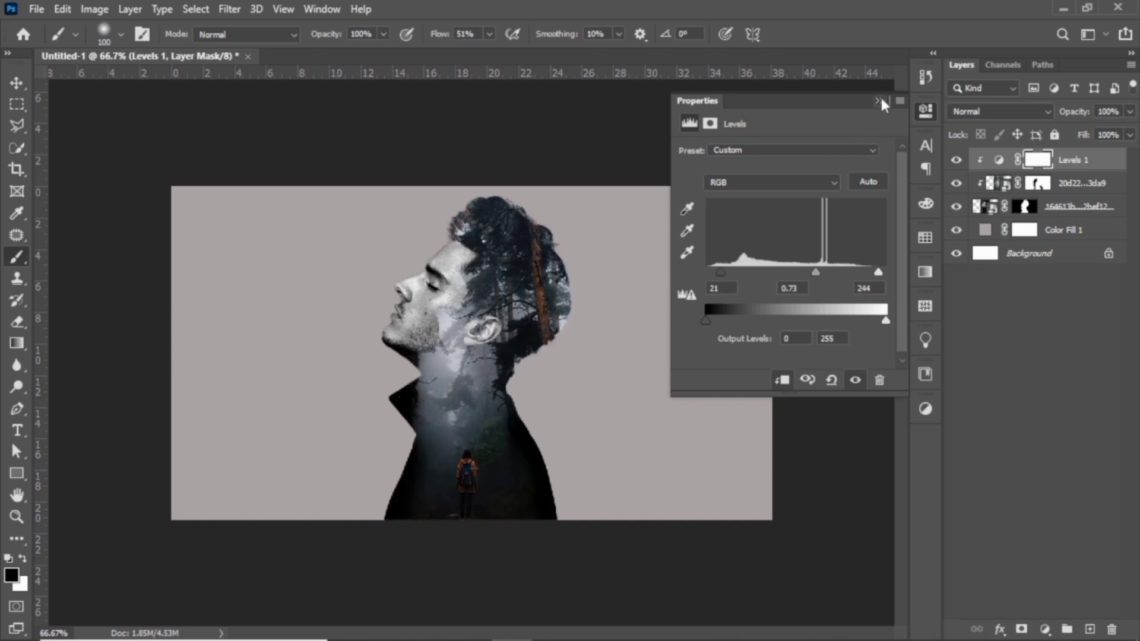
{"action": "left_click", "coordinate": [878, 101]}
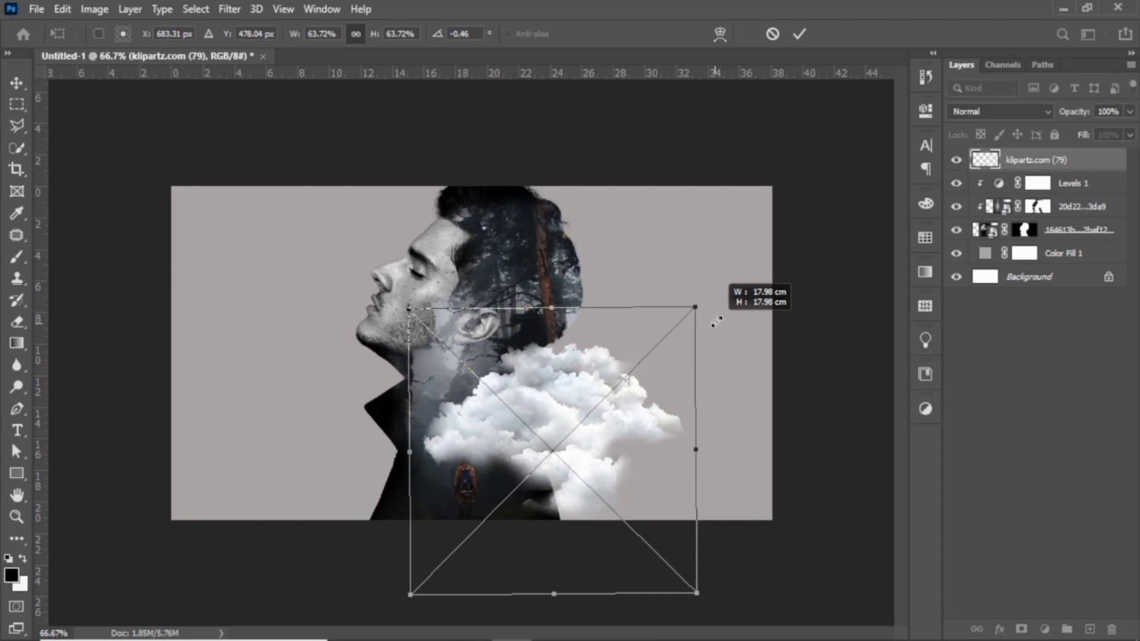
Scale the first cloud image to about 73%, stack it below the portrait layer, and position a second cloud image behind the face
{"action": "left_click_drag", "start_coordinate": [716, 321], "coordinate": [750, 253]}
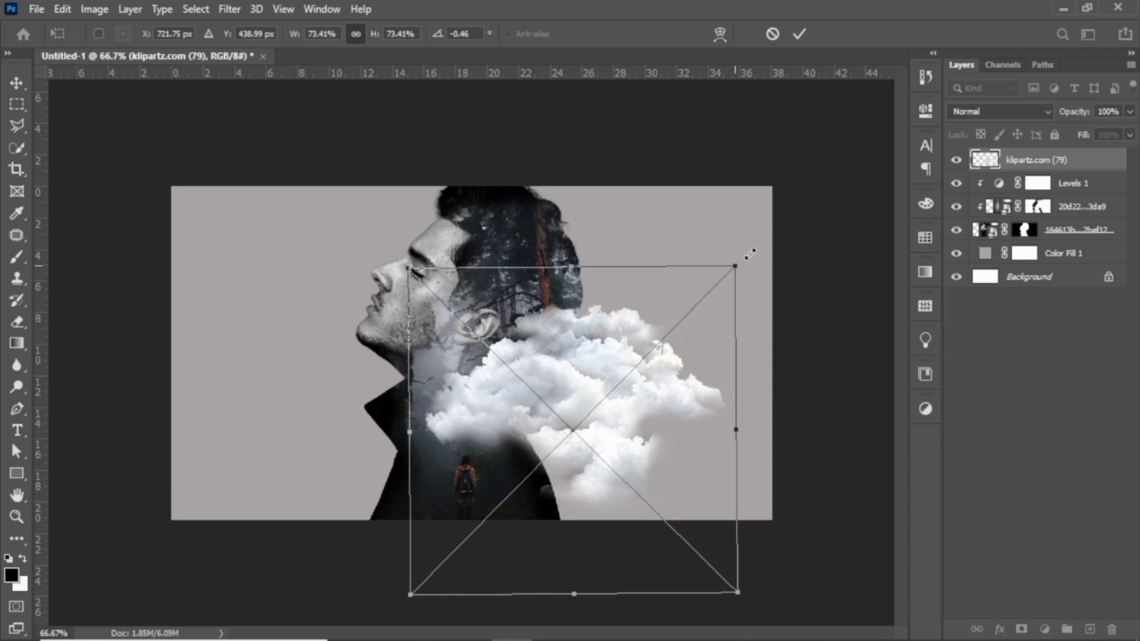
{"action": "left_click_drag", "start_coordinate": [1109, 156], "coordinate": [1110, 241]}
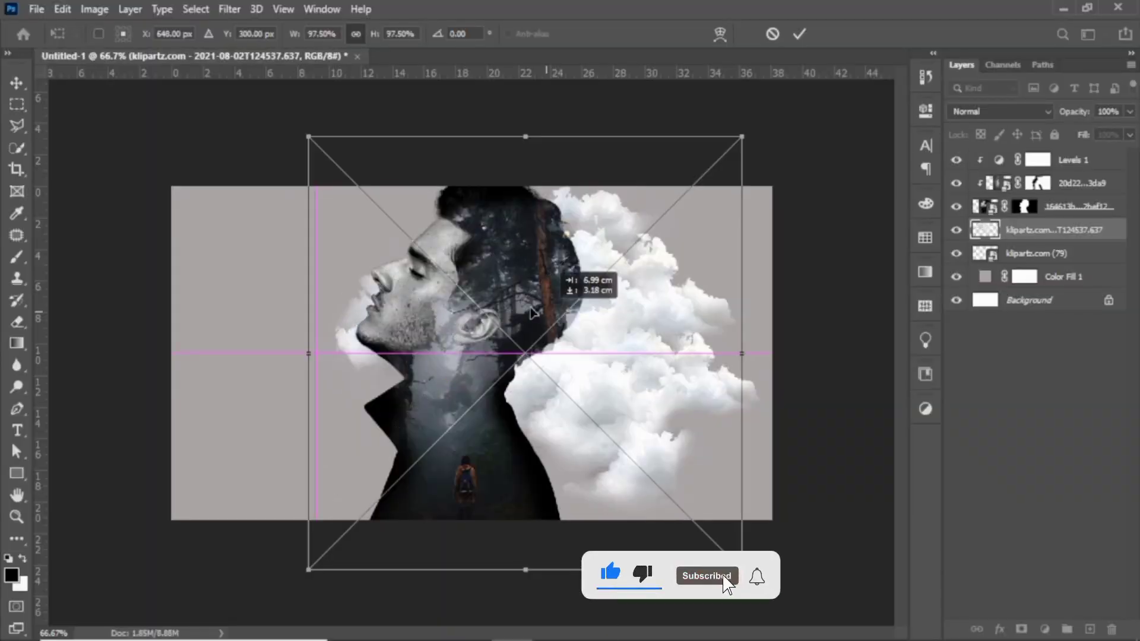
{"action": "left_click_drag", "start_coordinate": [532, 312], "coordinate": [490, 300]}
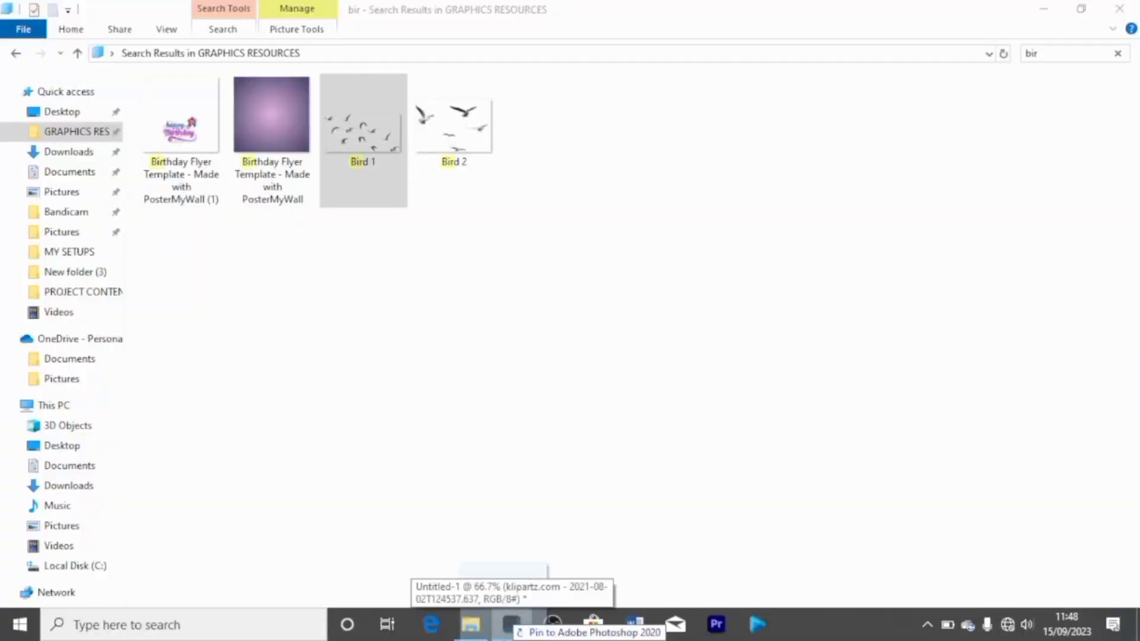
Place the Bird 1 image over the clouds behind the neck and scale it to about 47%
{"action": "left_click_drag", "start_coordinate": [514, 627], "coordinate": [628, 410]}
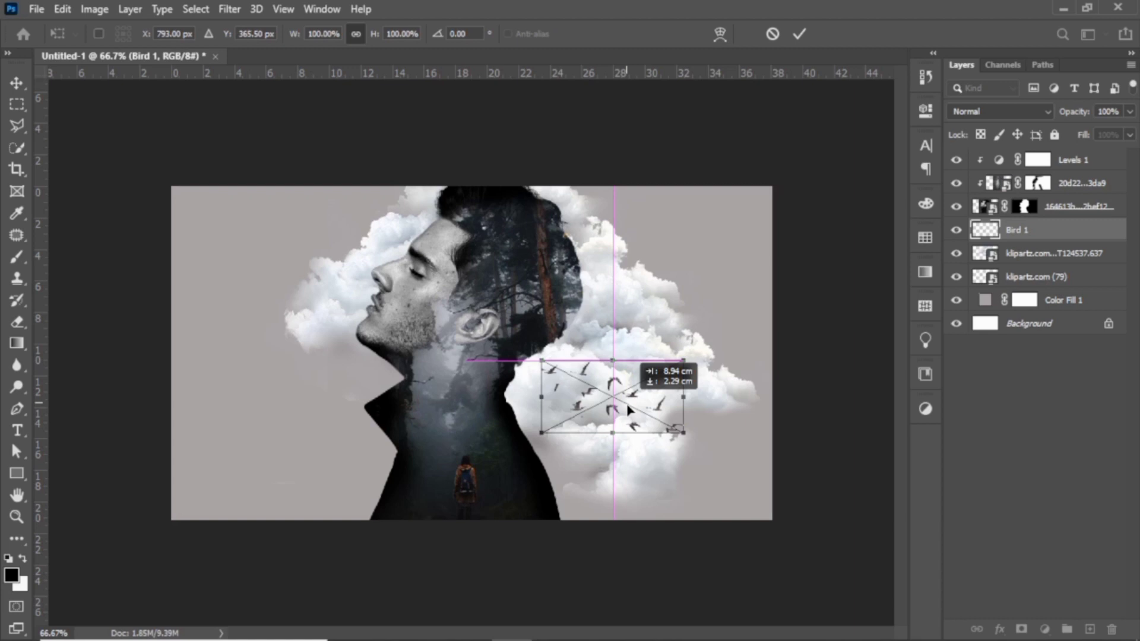
{"action": "left_click_drag", "start_coordinate": [683, 433], "coordinate": [627, 393]}
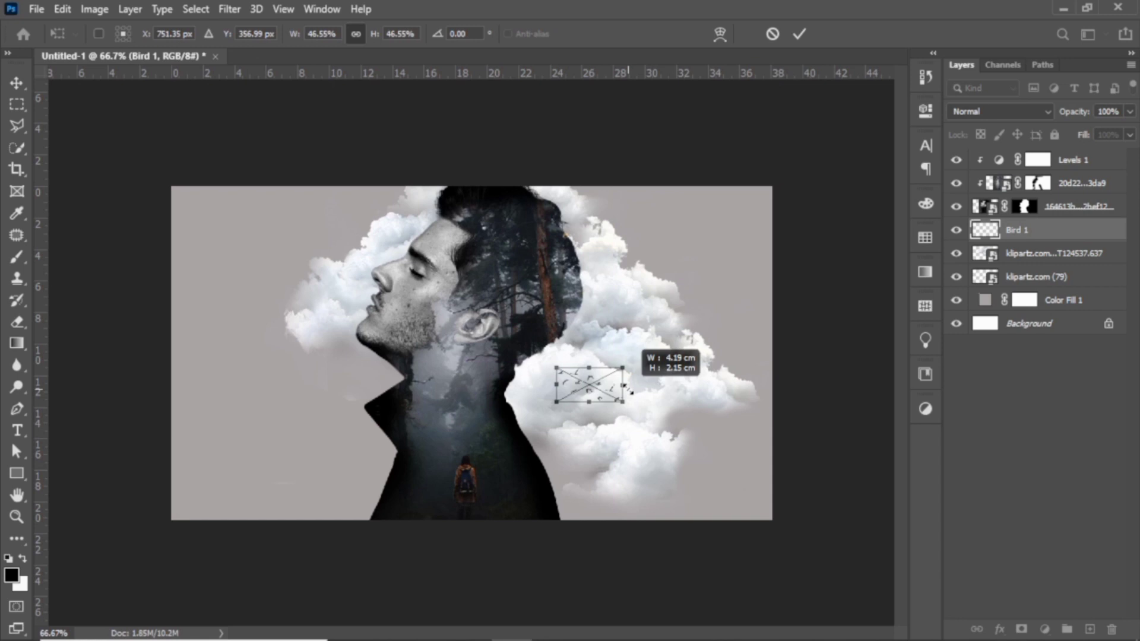
{"action": "key", "text": "Return"}
Duplicate the Bird 1 layer, move the copy over the upper clouds behind the head, and enlarge it to about 85%
{"action": "left_click_drag", "start_coordinate": [627, 388], "coordinate": [601, 426], "text": "alt"}
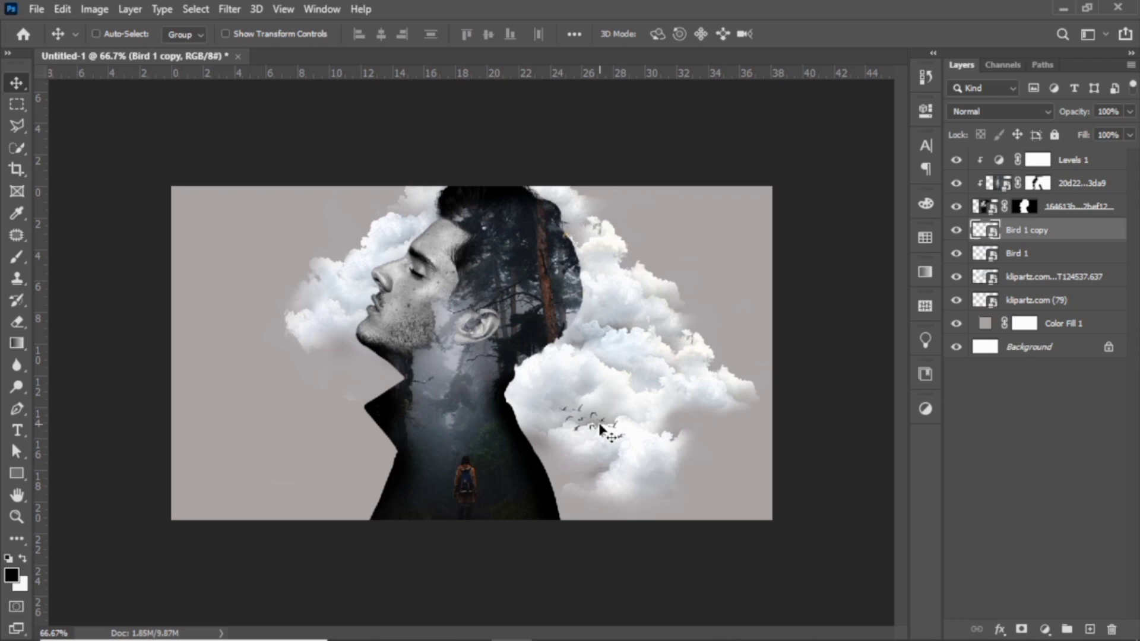
{"action": "left_click_drag", "start_coordinate": [601, 426], "coordinate": [623, 290]}
{"action": "key", "text": "ctrl+t"}
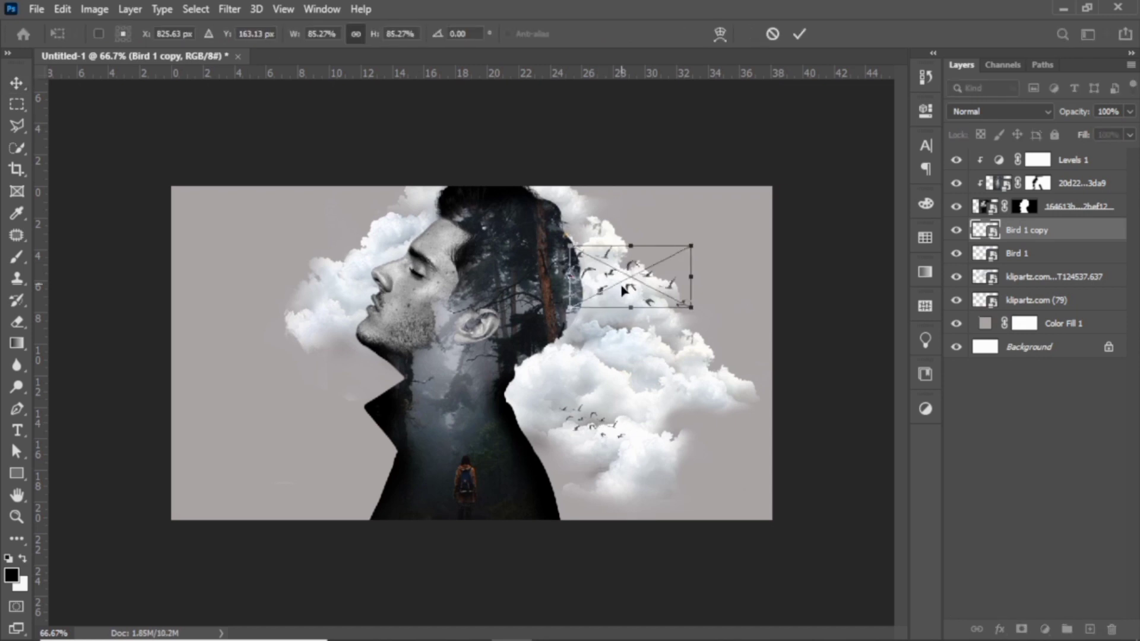
{"action": "key", "text": "Return"}
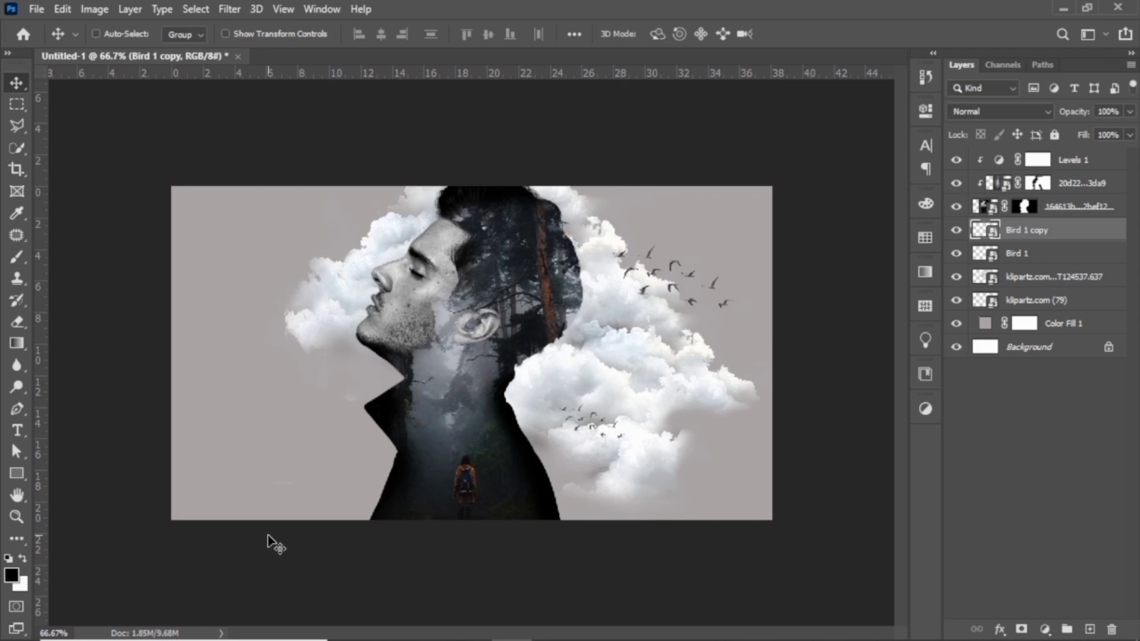